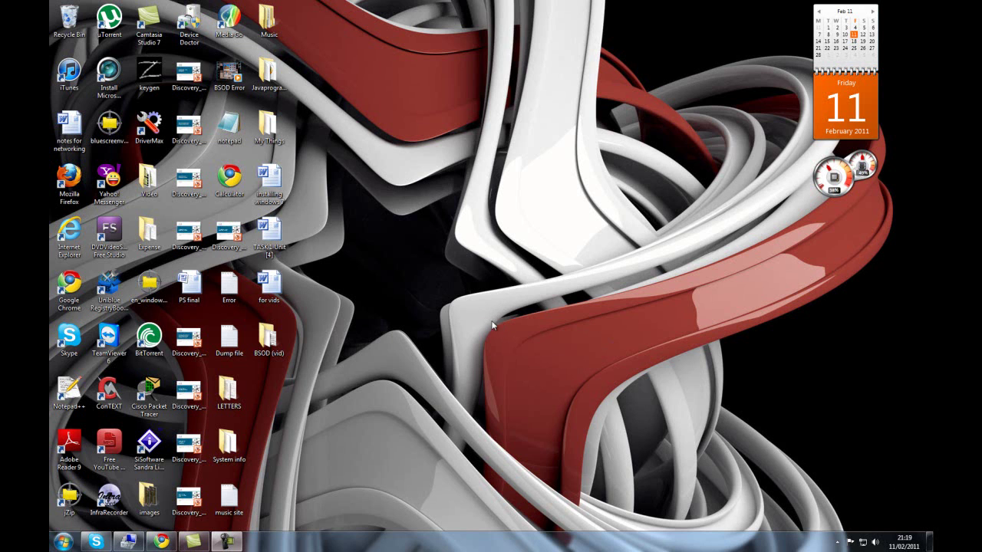
Step: Open Device Manager in Computer Management and expand Display adapters to show the NVIDIA GeForce 210
{"action": "key", "text": "super"}
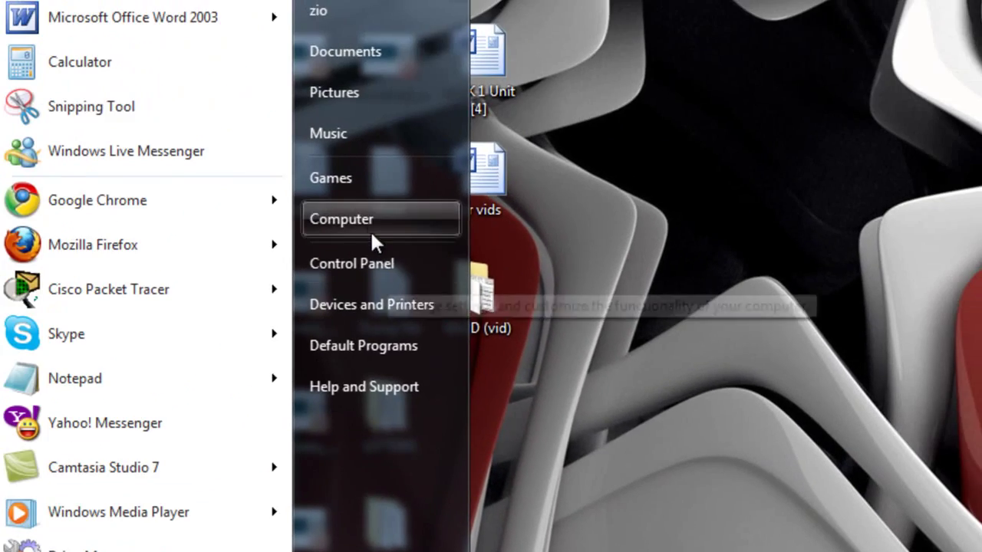
{"action": "right_click", "coordinate": [359, 224]}
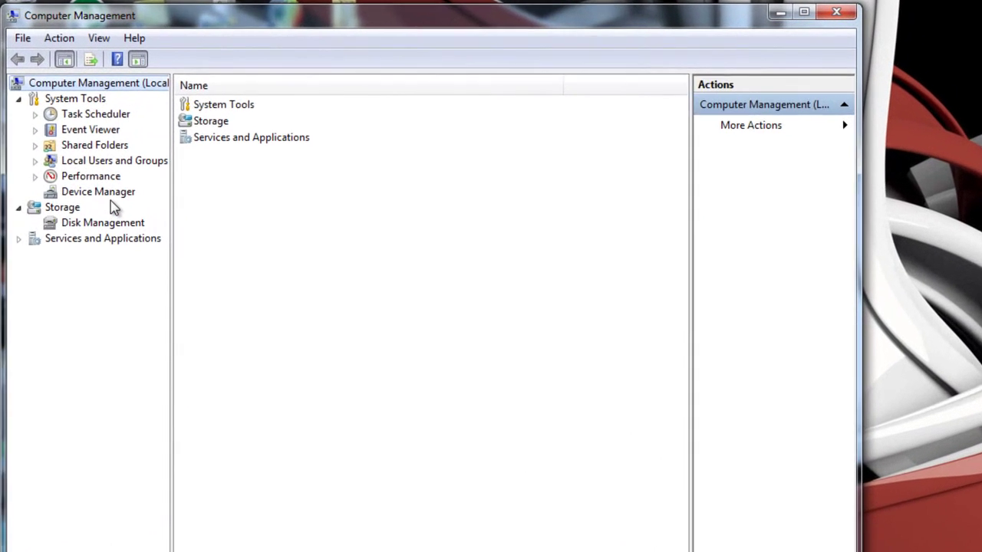
{"action": "left_click", "coordinate": [113, 192]}
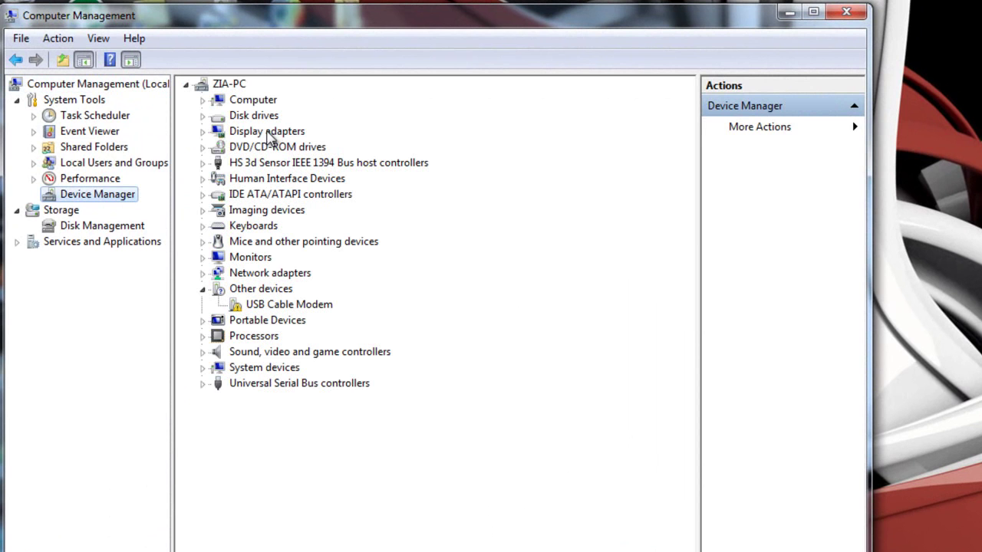
{"action": "double_click", "coordinate": [268, 133]}
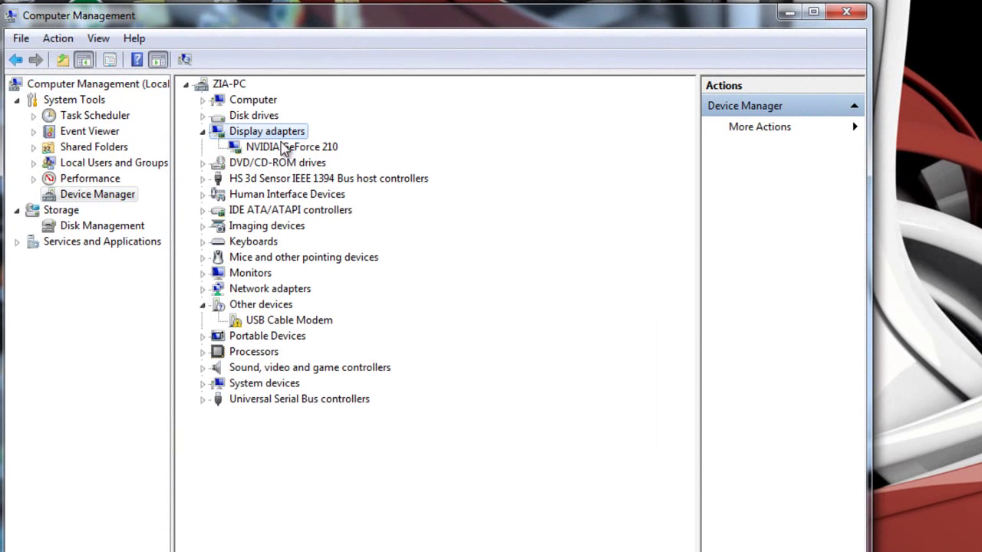
Step: Open the NVIDIA GeForce 210 properties, check its driver version and date, then return to General
{"action": "right_click", "coordinate": [295, 149]}
{"action": "left_click", "coordinate": [380, 257]}
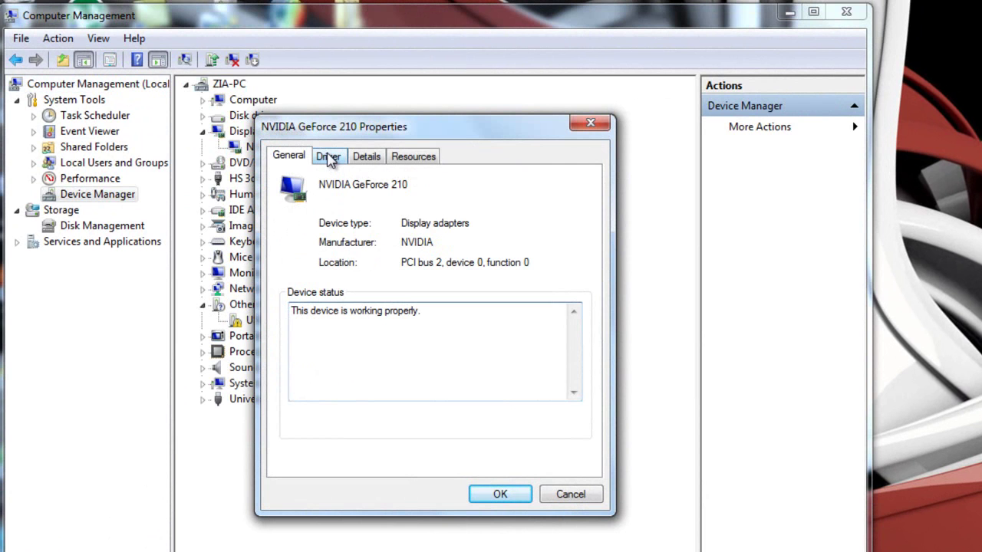
{"action": "left_click", "coordinate": [328, 158]}
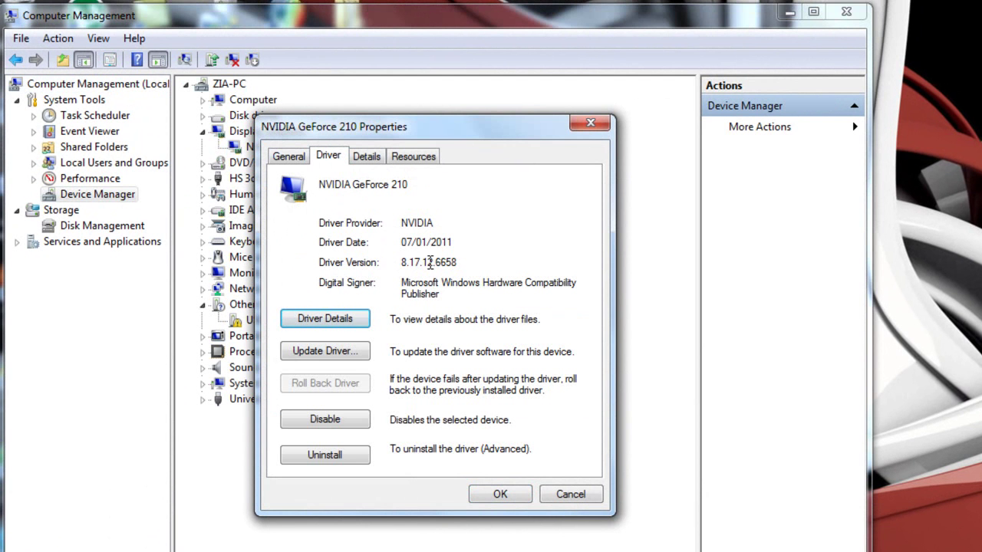
{"action": "left_click", "coordinate": [297, 161]}
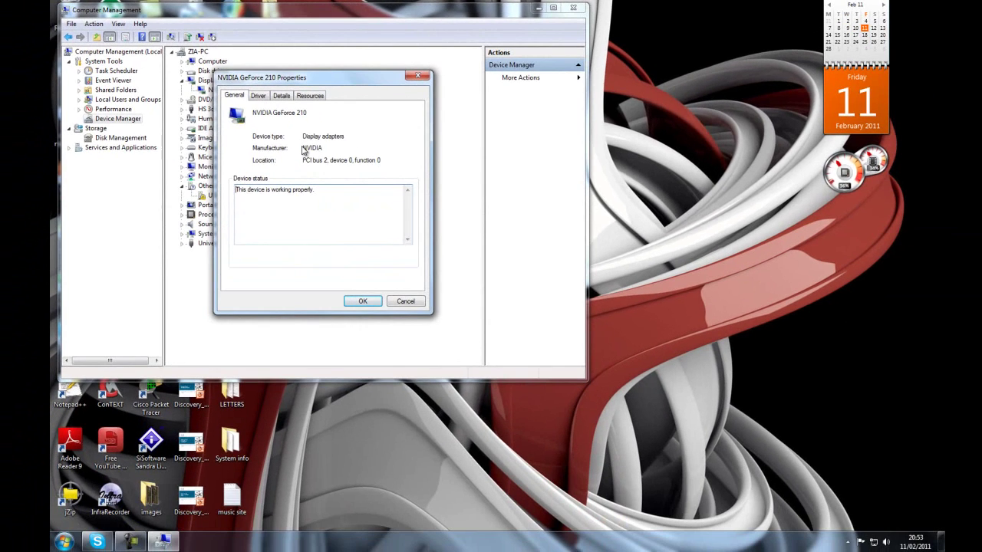
{"action": "left_click_drag", "start_coordinate": [348, 177], "coordinate": [365, 176]}
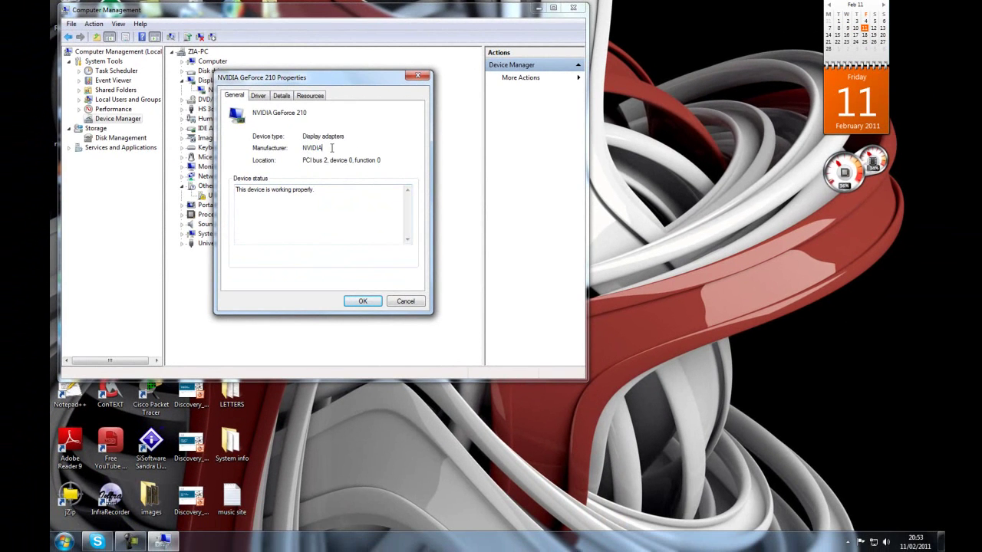
Step: Launch Chrome, search for 'nvidia', and open the Drivers - Download NVIDIA Drivers result
{"action": "left_click", "coordinate": [54, 540]}
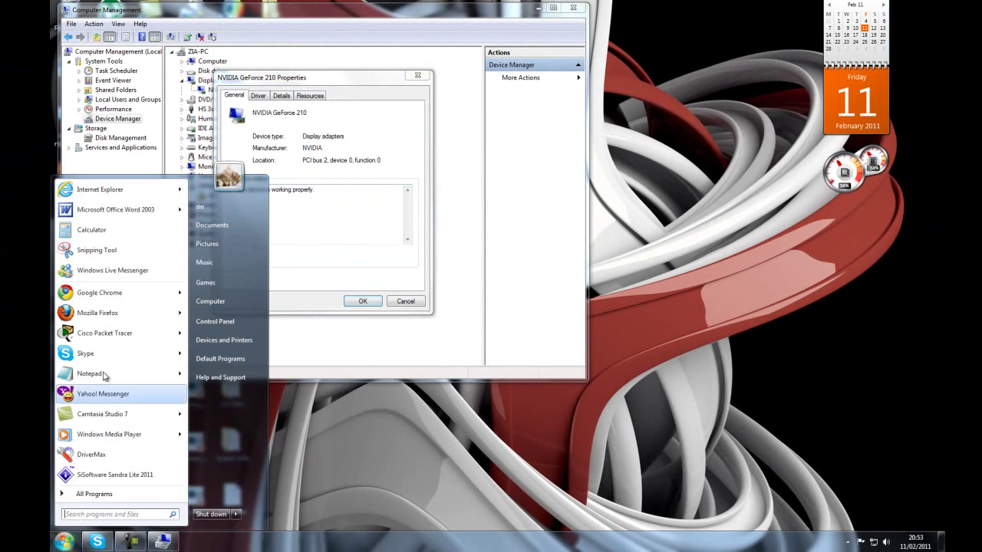
{"action": "left_click", "coordinate": [142, 298]}
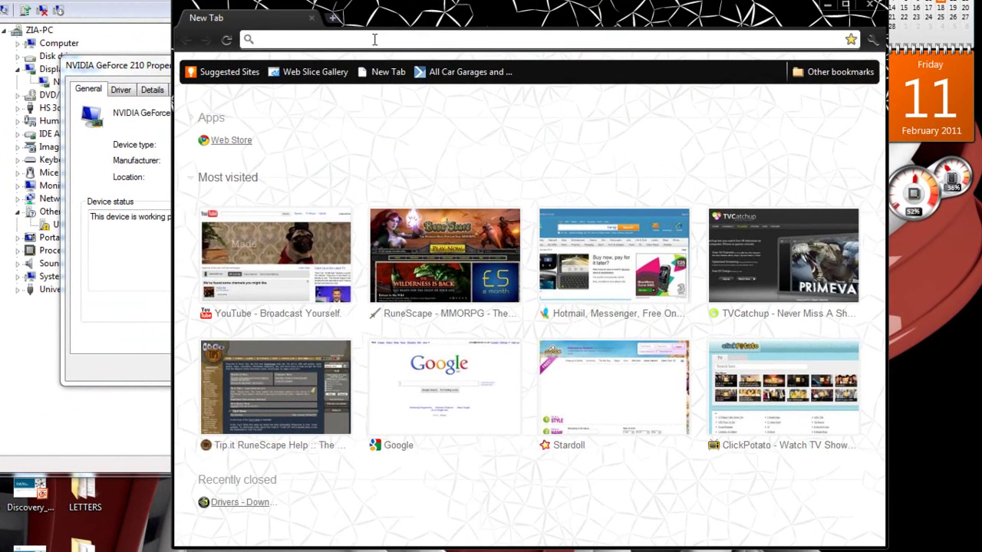
{"action": "left_click", "coordinate": [374, 39]}
{"action": "type", "text": "nvidia"}
{"action": "key", "text": "Return"}
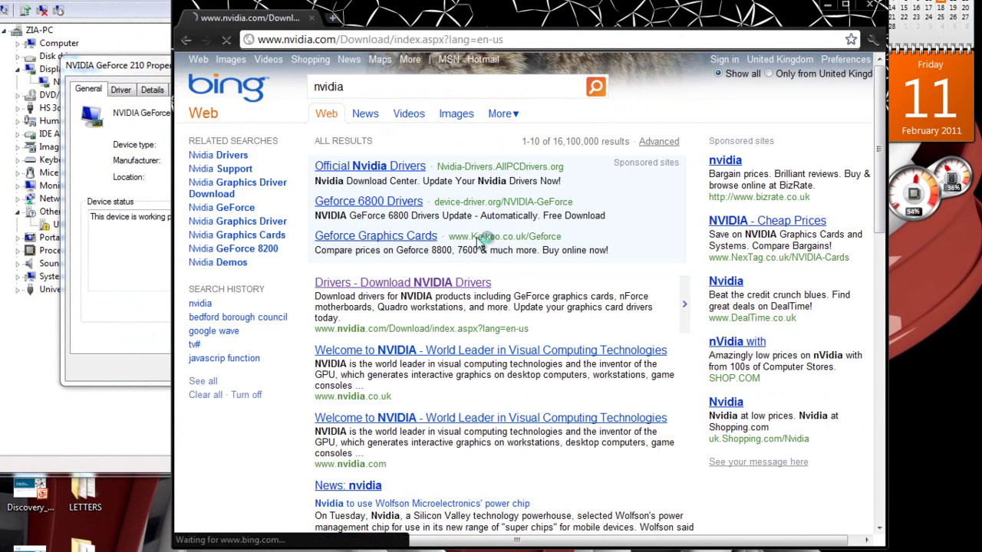
{"action": "left_click", "coordinate": [442, 278]}
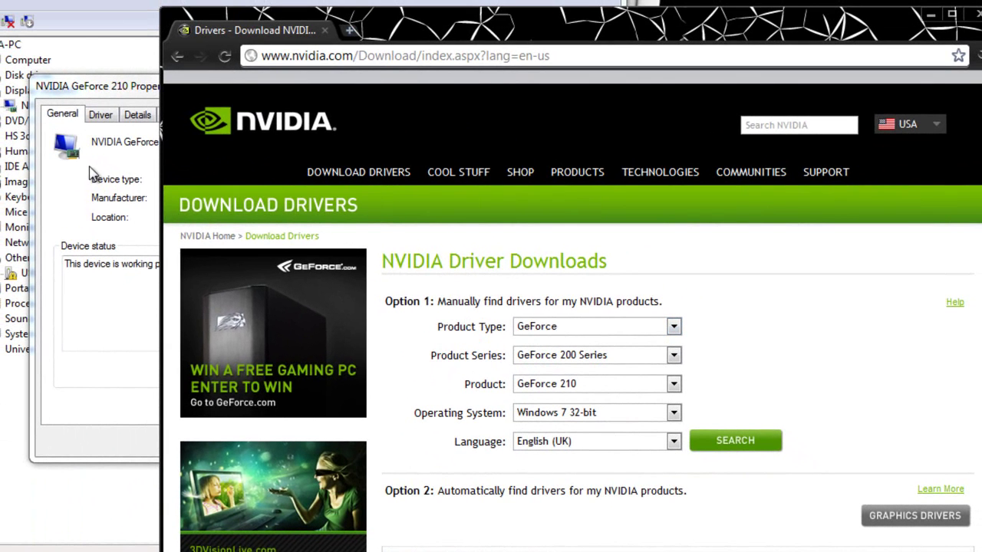
Step: Set NVIDIA's manual driver search to GeForce, GeForce 200 Series and product GeForce 210
{"action": "left_click", "coordinate": [105, 169]}
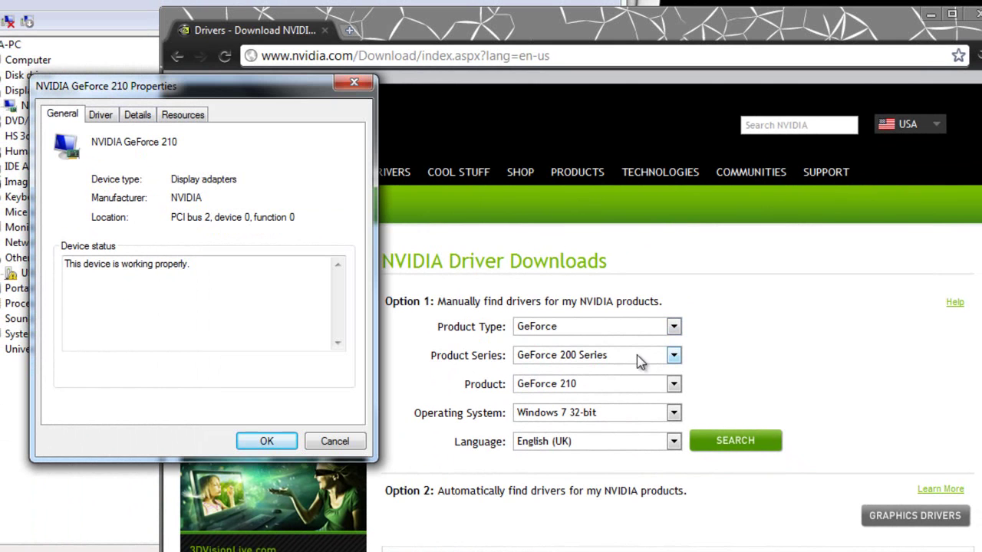
{"action": "left_click", "coordinate": [672, 326]}
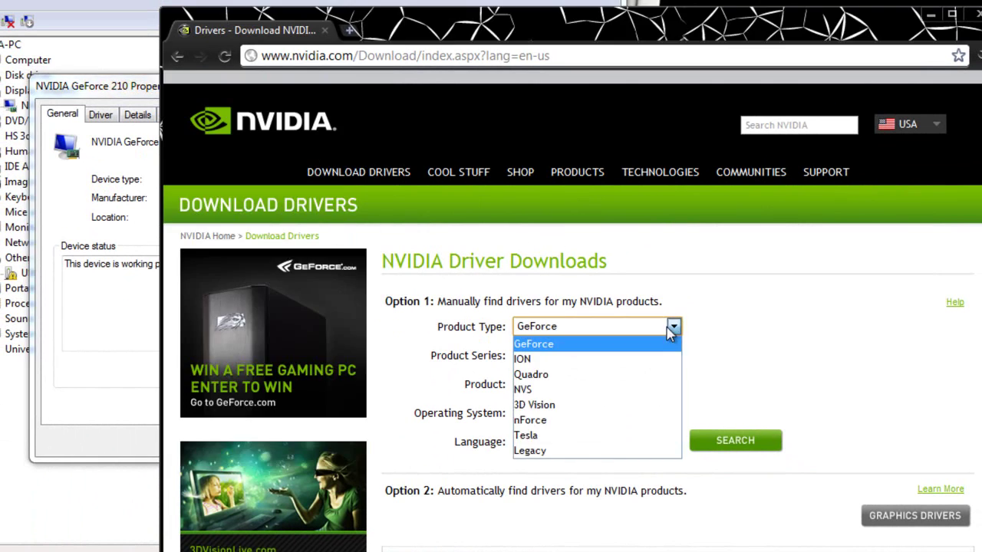
{"action": "left_click", "coordinate": [547, 347]}
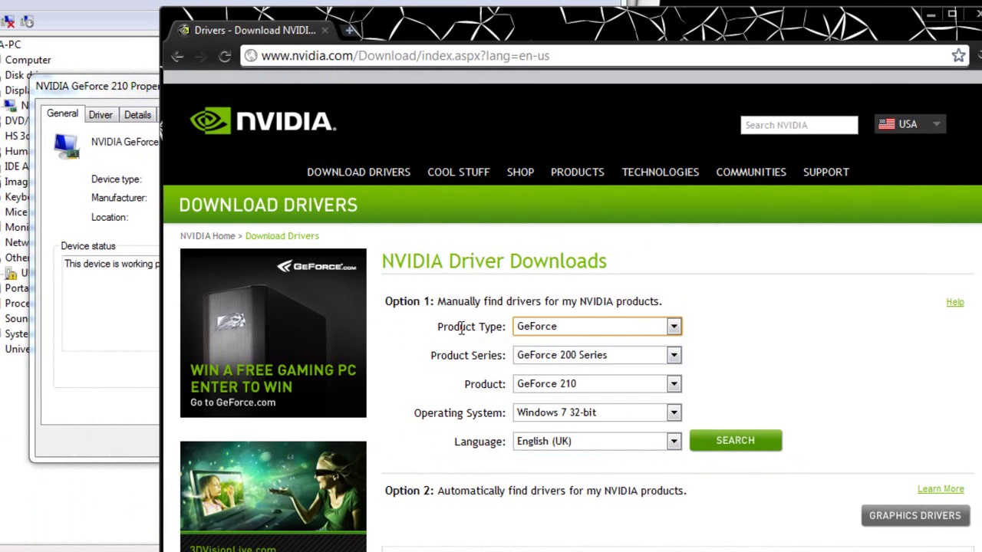
{"action": "left_click", "coordinate": [123, 186]}
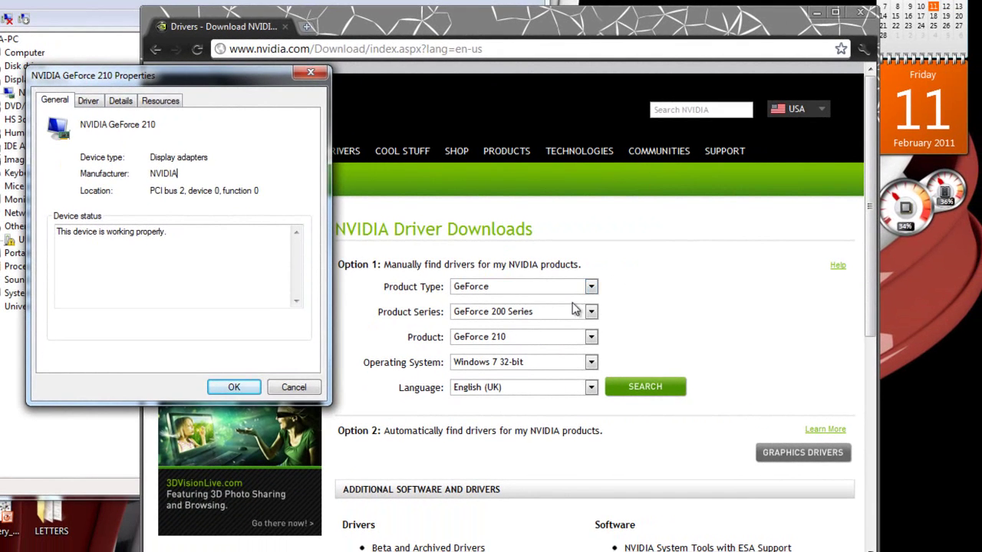
{"action": "left_click", "coordinate": [588, 312]}
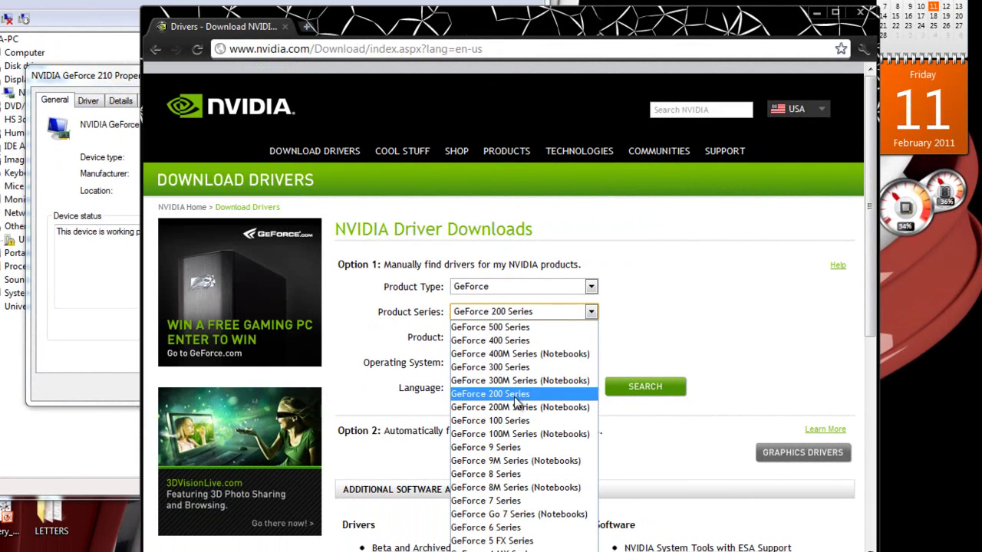
{"action": "left_click", "coordinate": [511, 394]}
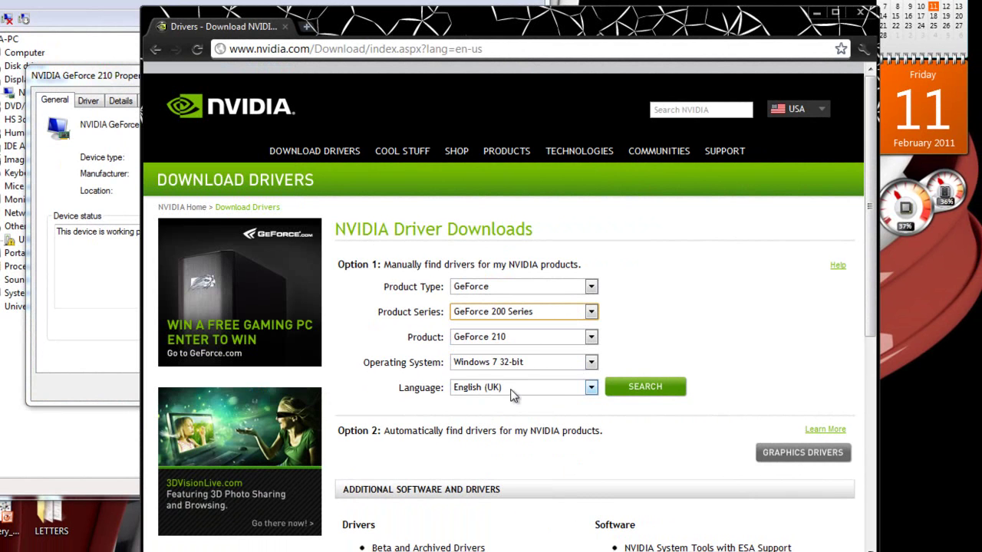
{"action": "left_click_drag", "start_coordinate": [411, 337], "coordinate": [479, 339]}
{"action": "left_click", "coordinate": [540, 338]}
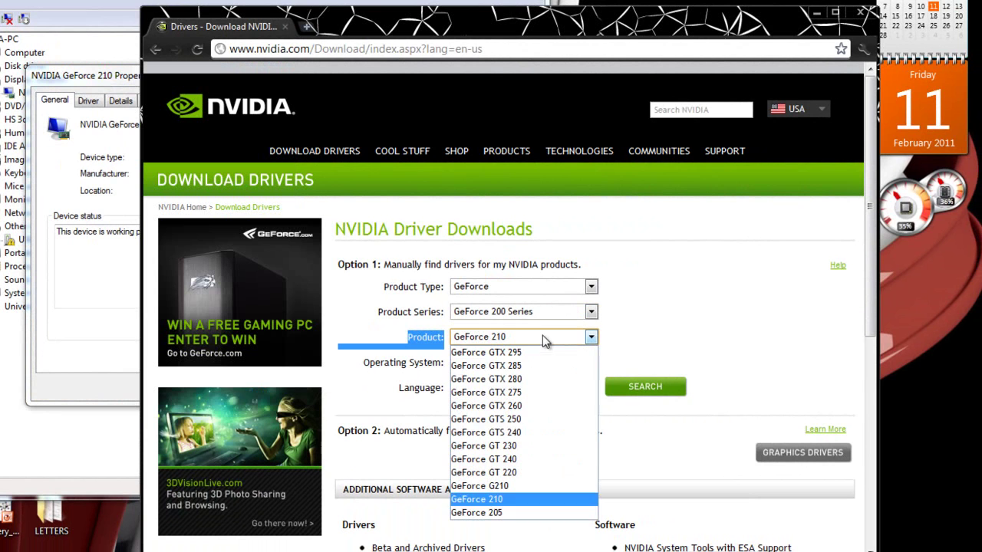
{"action": "left_click", "coordinate": [517, 500]}
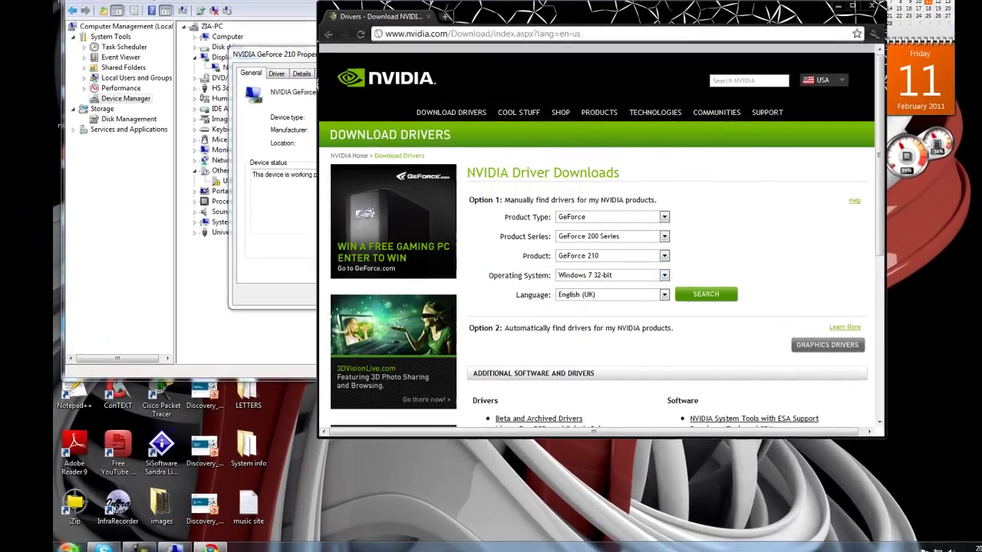
Step: Check Computer's system properties show 32-bit Windows 7 Ultimate, then minimise the System window
{"action": "left_click", "coordinate": [63, 542]}
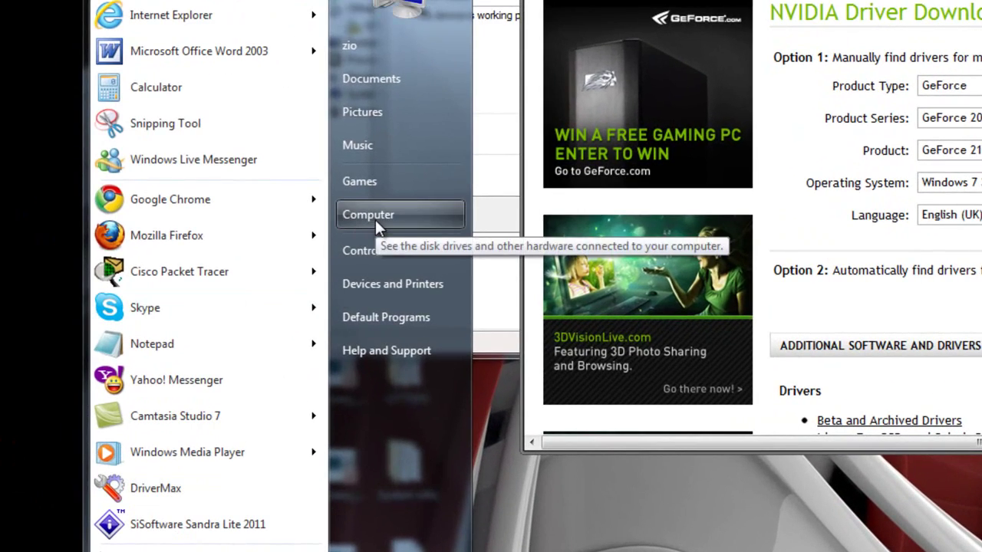
{"action": "right_click", "coordinate": [375, 218]}
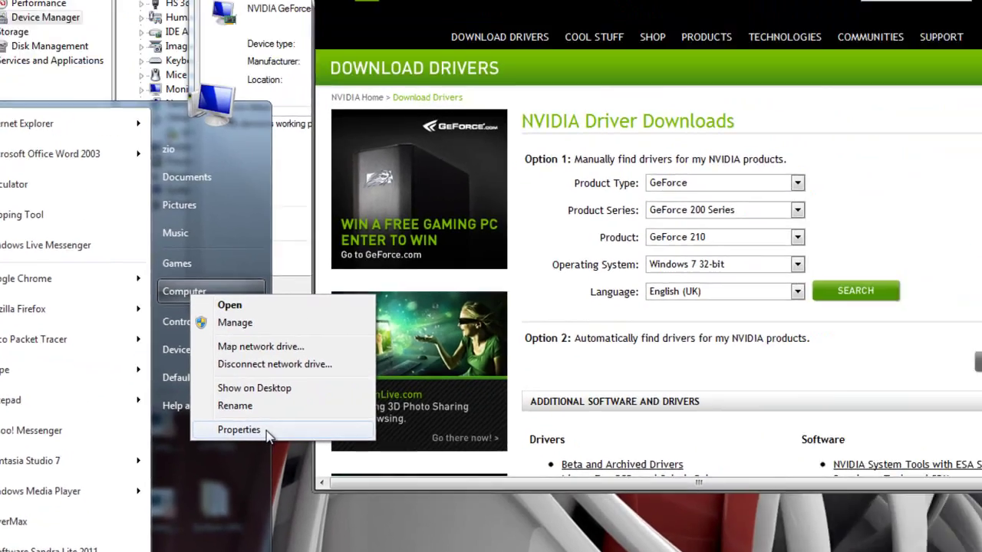
{"action": "left_click", "coordinate": [482, 381]}
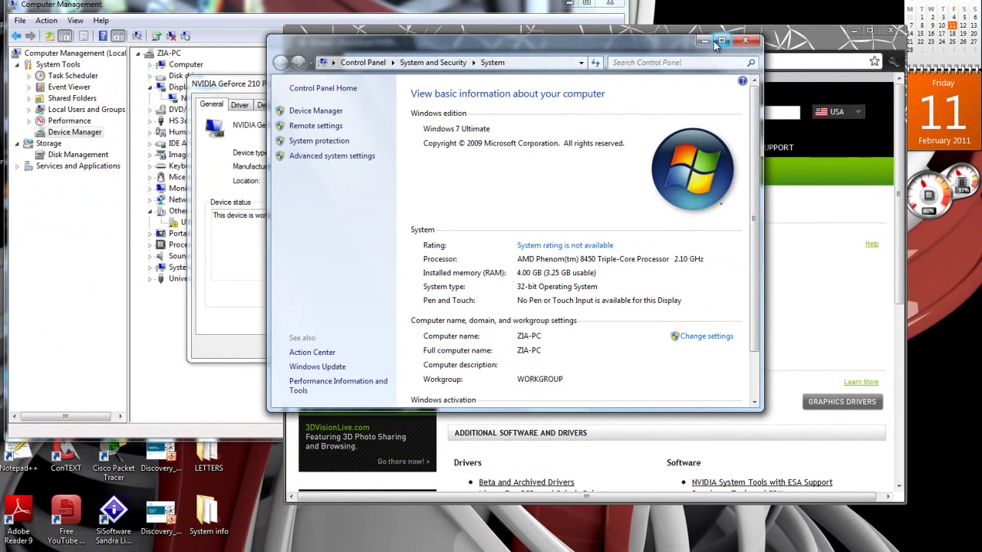
{"action": "left_click", "coordinate": [705, 39]}
Step: Keep Windows 7 32-bit and search, opening the 266.58 GeForce/ION Driver Release 265 page
{"action": "left_click", "coordinate": [664, 325]}
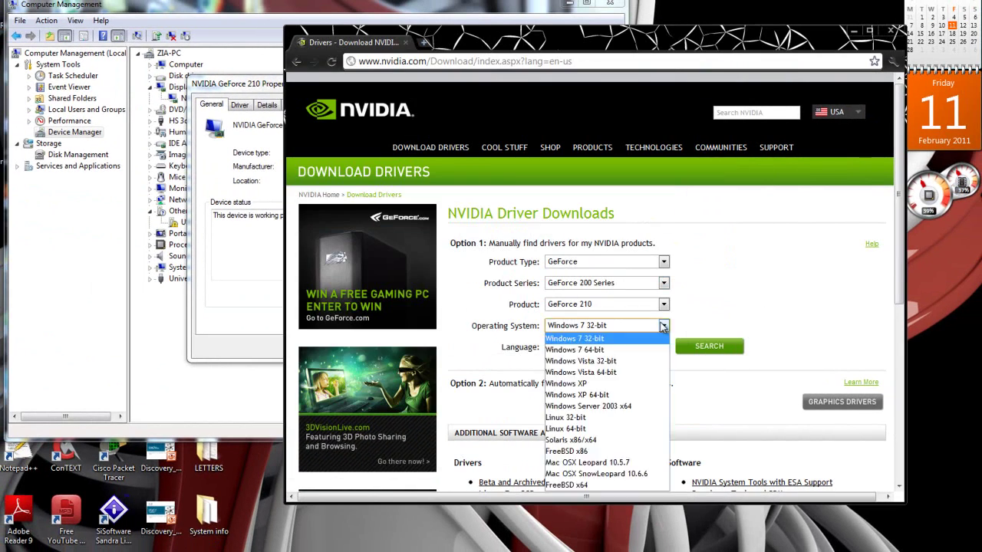
{"action": "left_click", "coordinate": [596, 342]}
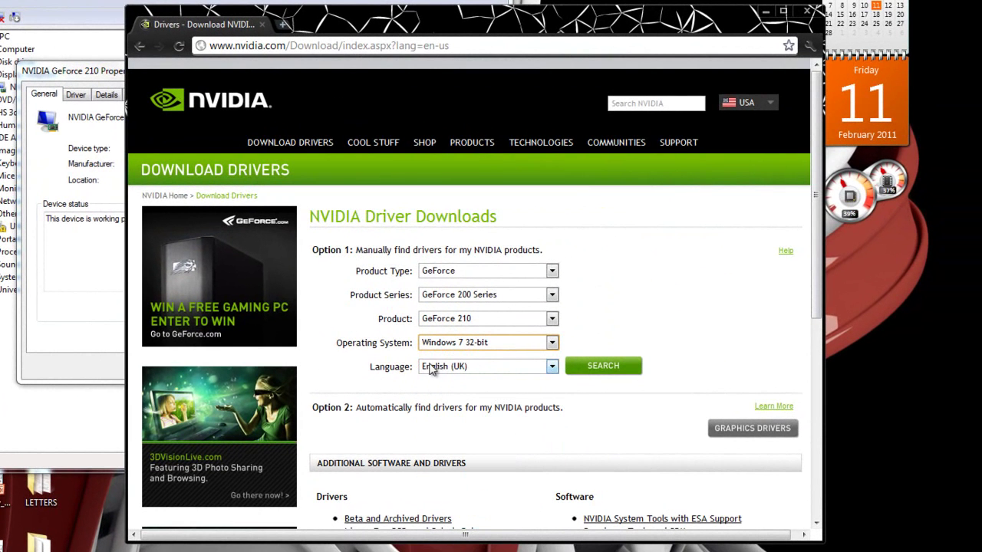
{"action": "left_click", "coordinate": [592, 373]}
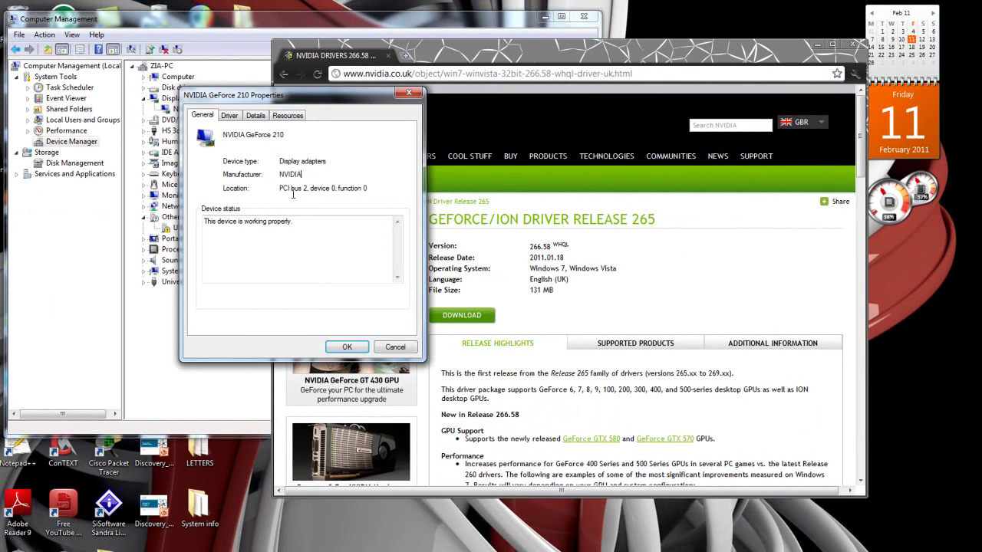
Step: Show the GeForce 210's Driver tab and highlight the end of version 8.17.12.6658
{"action": "left_click", "coordinate": [534, 258]}
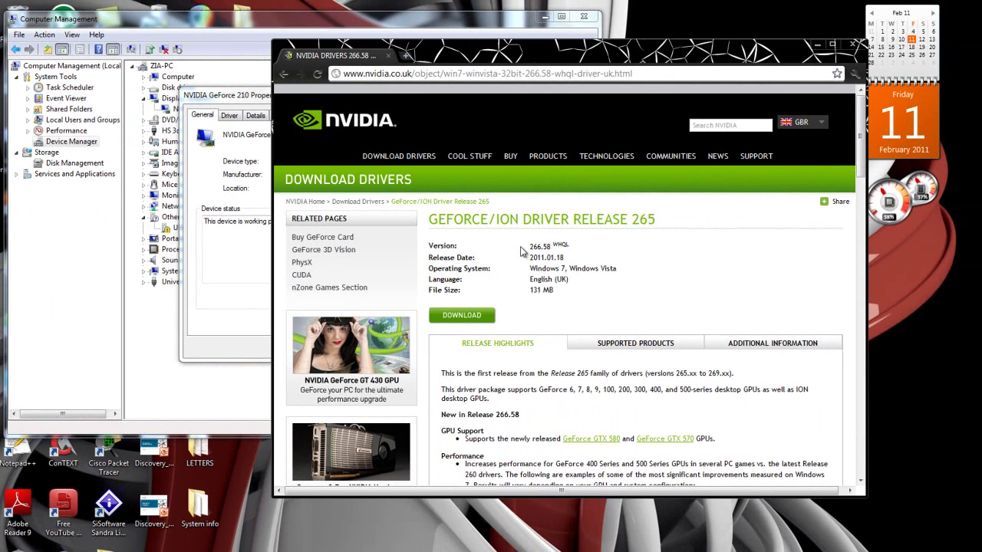
{"action": "left_click", "coordinate": [243, 201]}
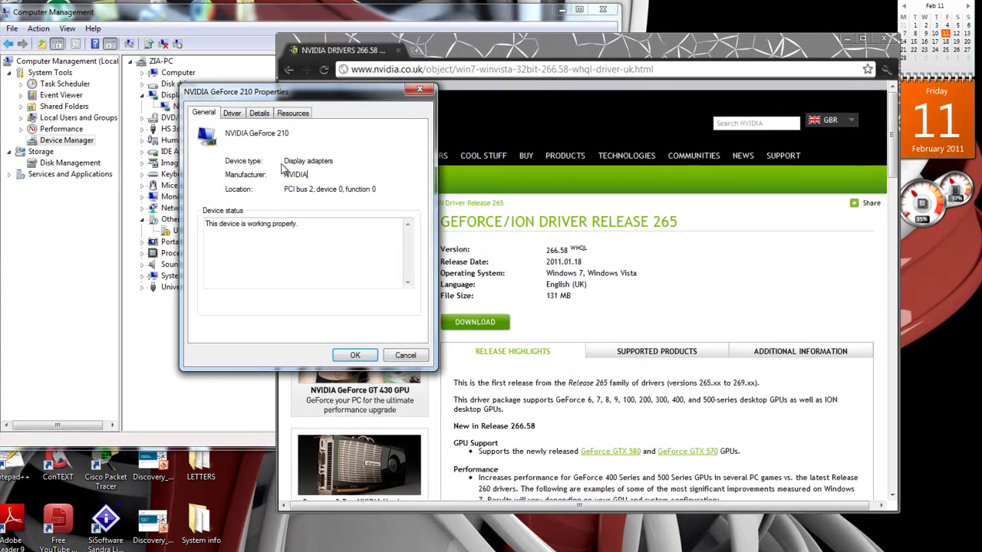
{"action": "left_click", "coordinate": [229, 115]}
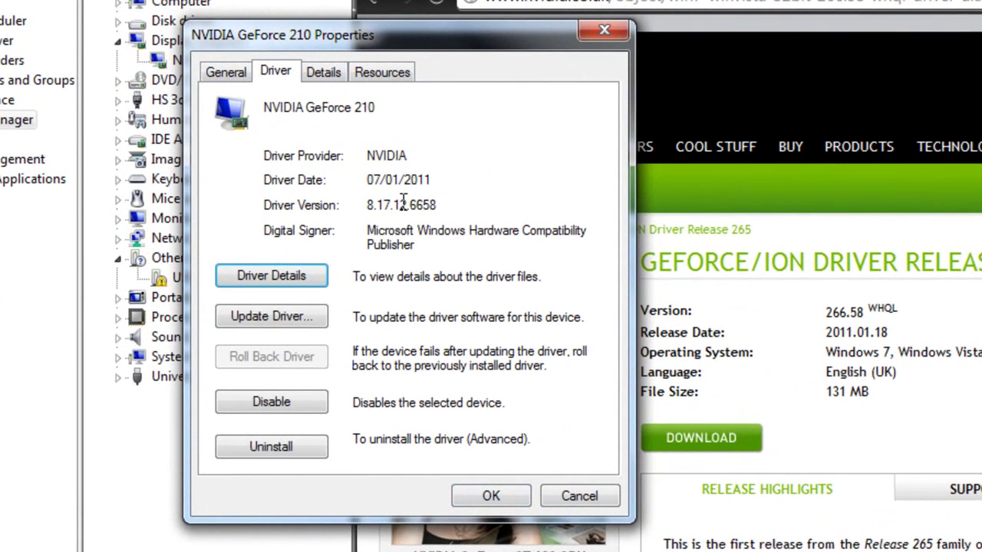
{"action": "left_click_drag", "start_coordinate": [399, 203], "coordinate": [225, 202]}
{"action": "left_click", "coordinate": [451, 203]}
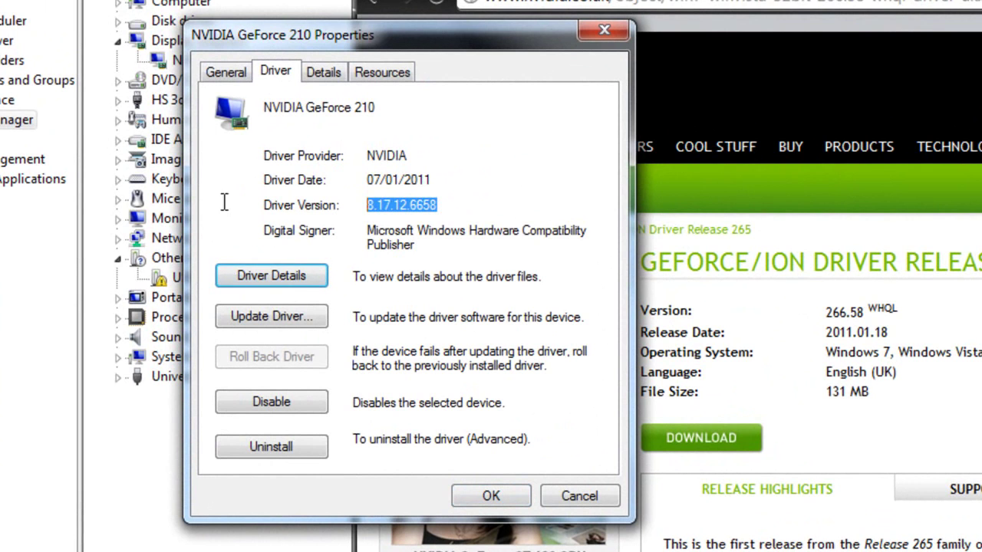
{"action": "left_click", "coordinate": [411, 205]}
{"action": "left_click_drag", "start_coordinate": [399, 204], "coordinate": [462, 203]}
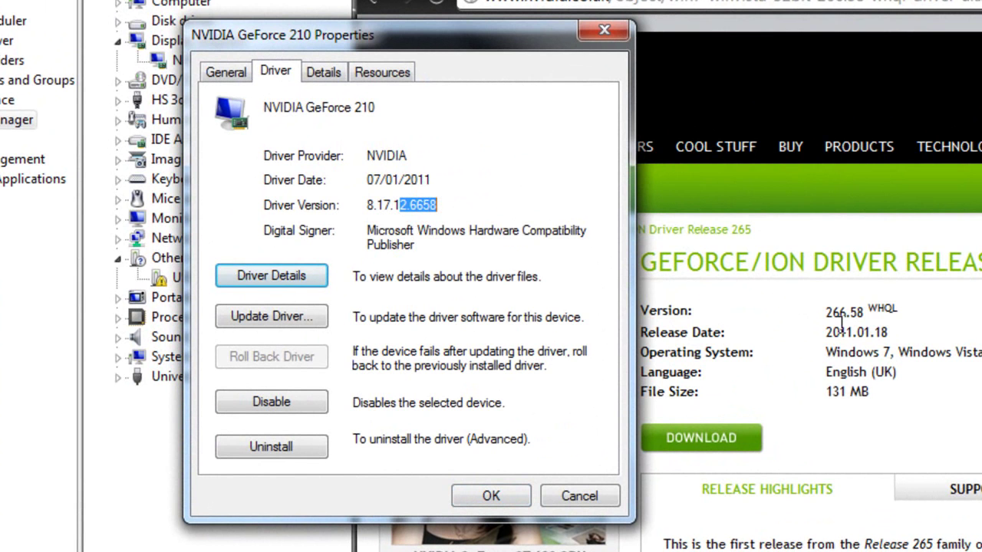
{"action": "left_click", "coordinate": [885, 370]}
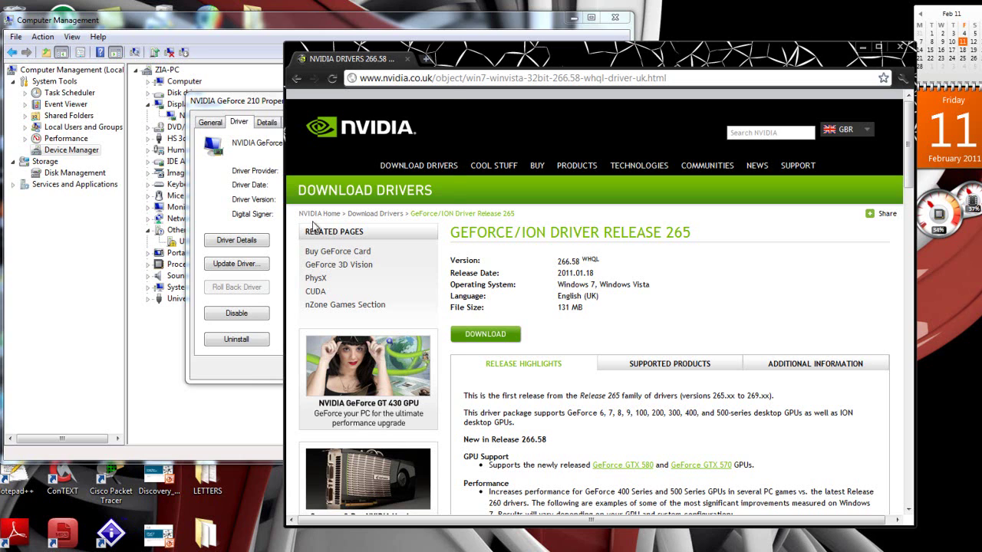
Step: Bring the GeForce 210 driver properties (8.17.12.6658) in front of the 266.58 page
{"action": "left_click_drag", "start_coordinate": [332, 200], "coordinate": [309, 199]}
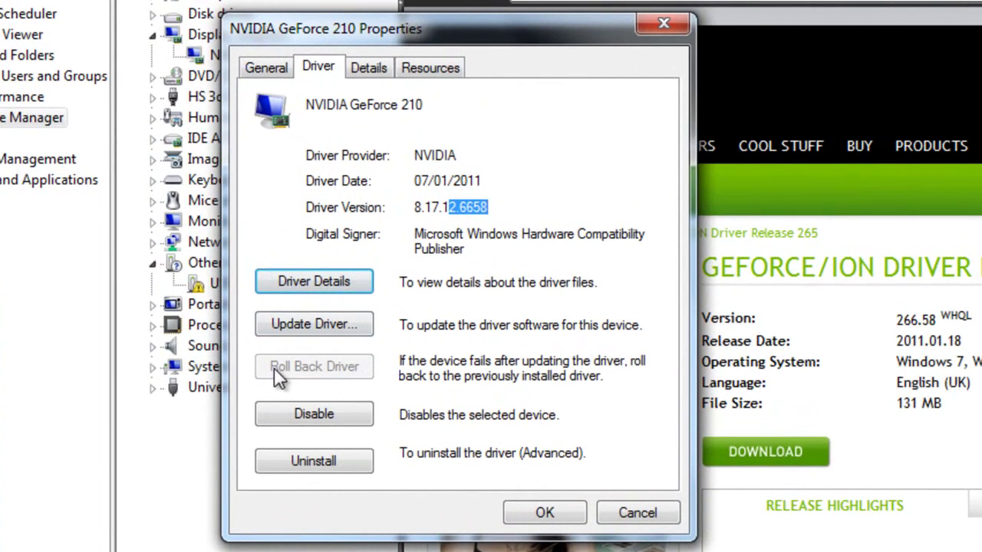
{"action": "left_click", "coordinate": [495, 209]}
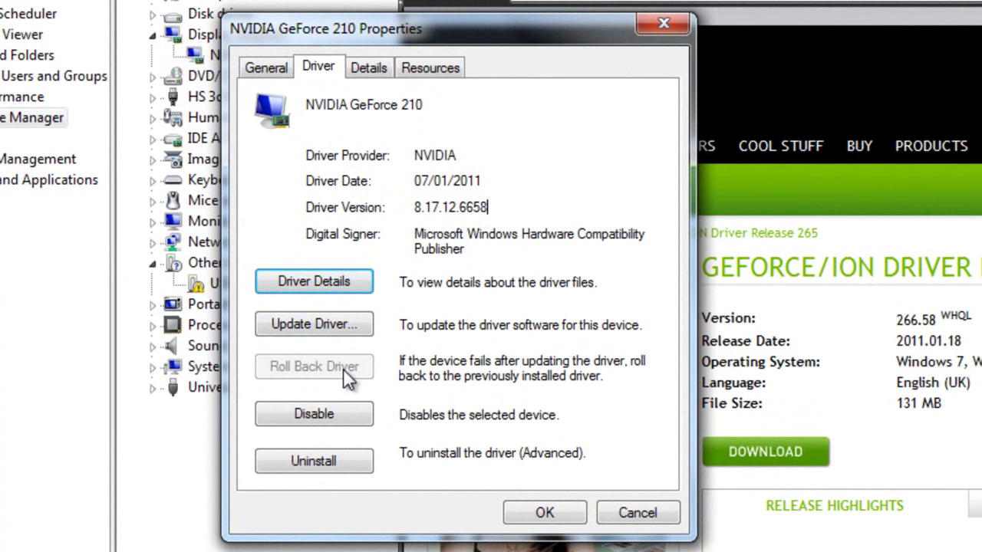